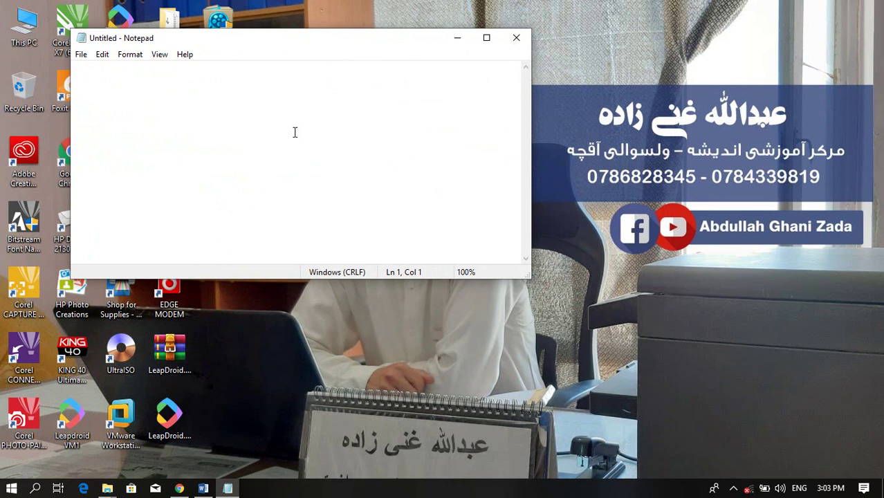
Write "Ms.Word is an office application," as the first line of the note and start a new line
type("Mi")
key("BackSpace")
type("s.Word ")
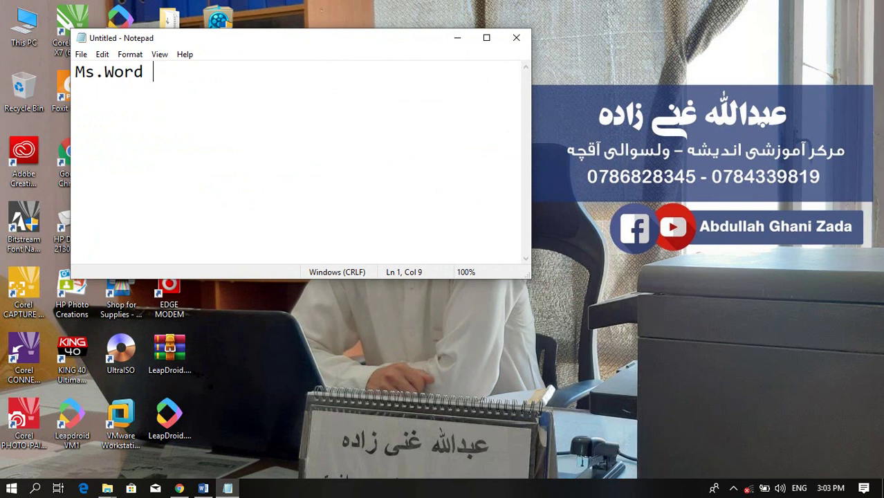
type("is an ")
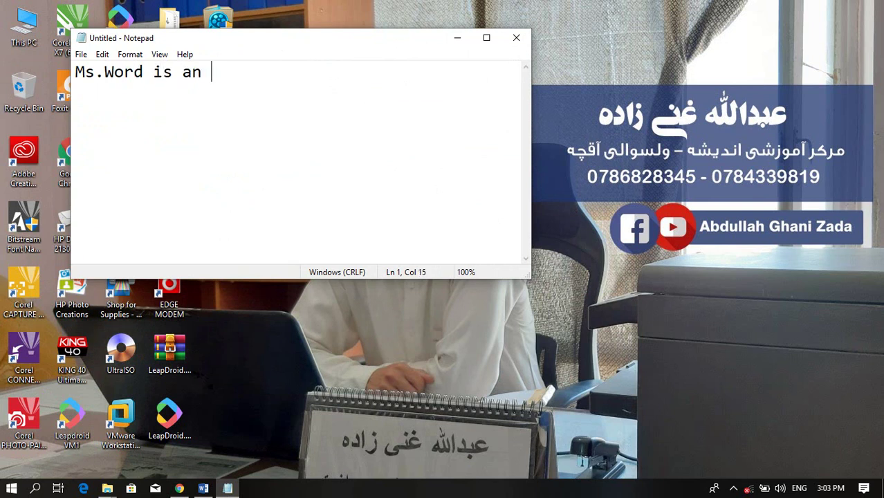
type("office appl")
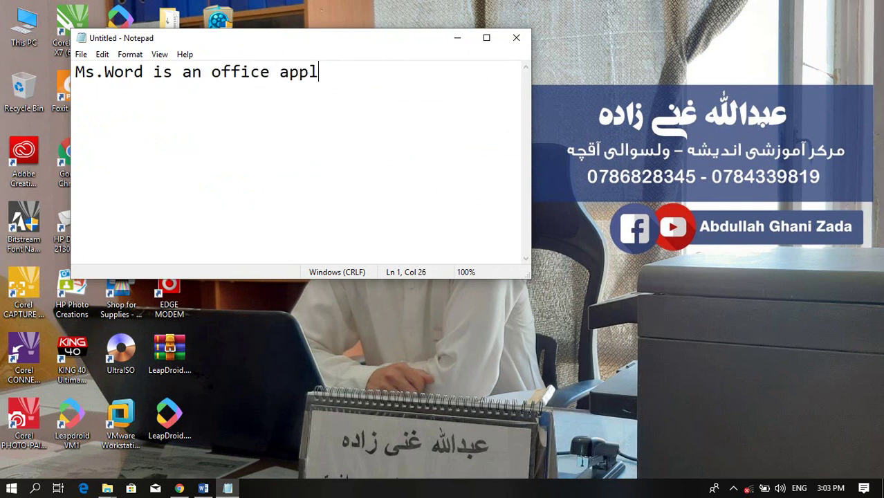
type("ication,")
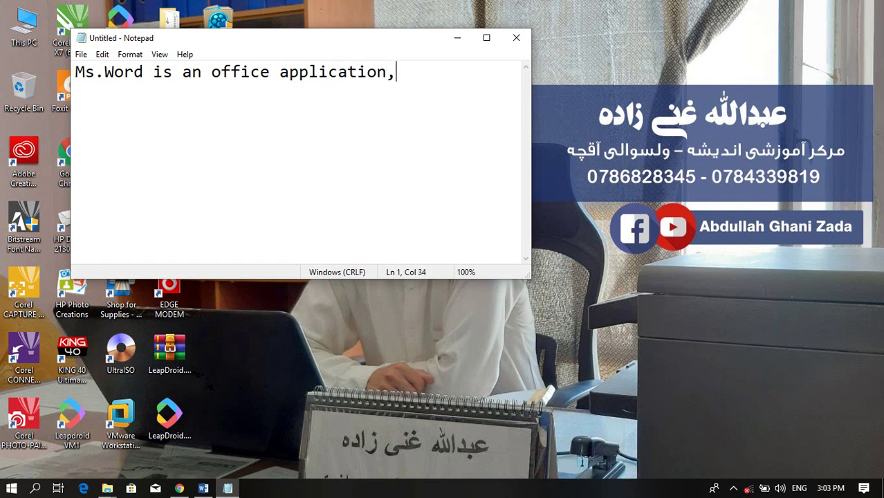
key("Return")
Highlight the words "Ms.Word", "office" and "application" in turn to review the first line, and return to the empty second line
left_click_drag(146, 72, 72, 72)
left_click(188, 106)
mouse_move(211, 72)
left_mouse_down()
mouse_move(386, 72)
mouse_move(220, 72)
left_mouse_up()
left_click(233, 105)
mouse_move(213, 72)
left_mouse_down()
mouse_move(269, 72)
mouse_move(211, 72)
left_mouse_up()
left_click(268, 72)
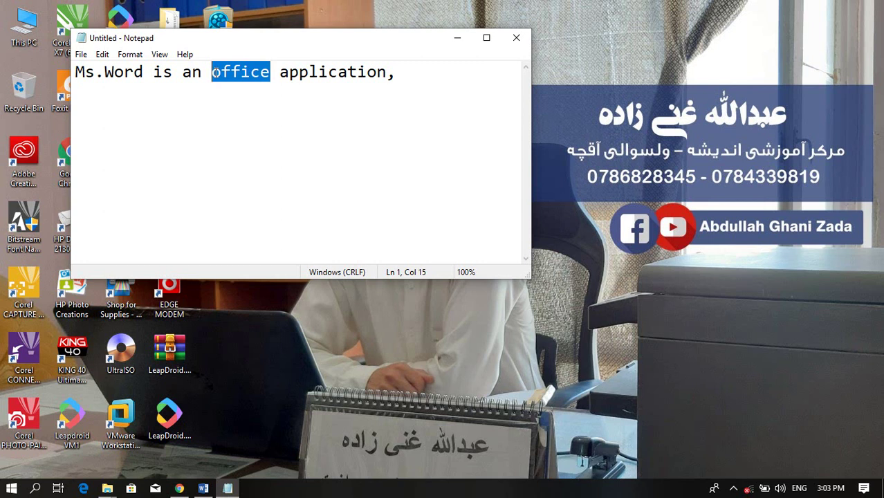
left_click(216, 72)
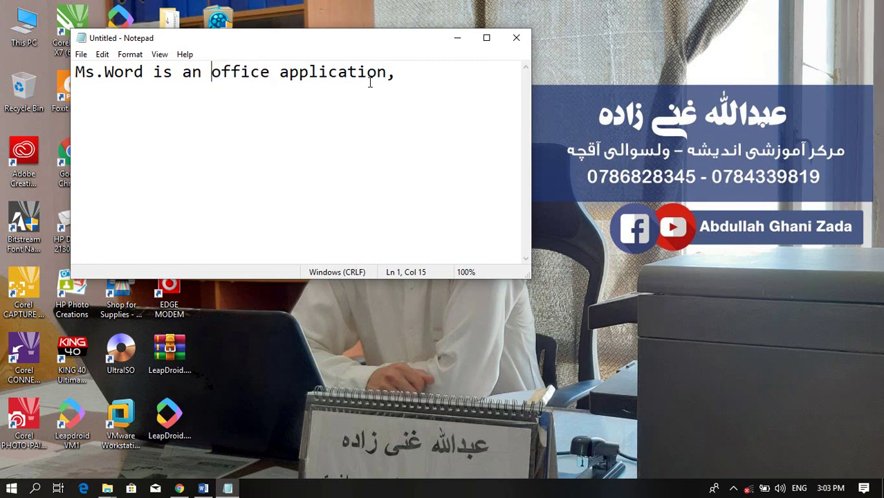
left_click(144, 72)
left_click_drag(144, 72, 75, 72)
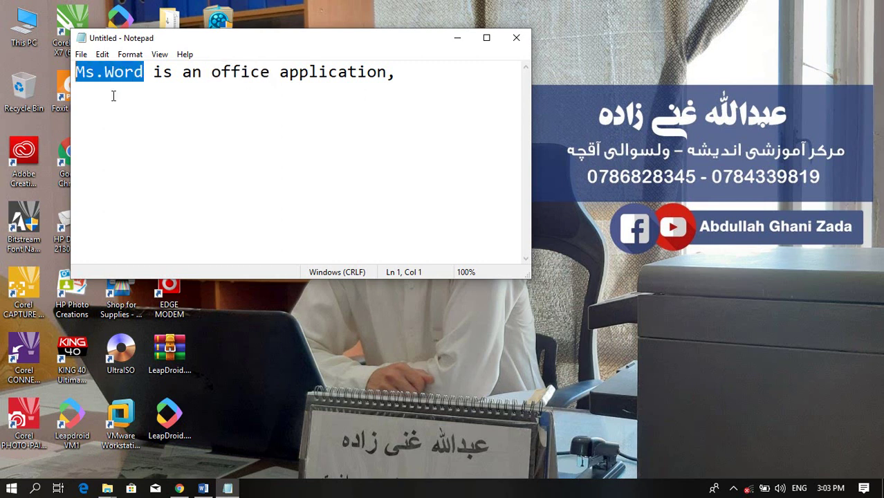
left_click_drag(387, 72, 220, 72)
left_click(247, 92)
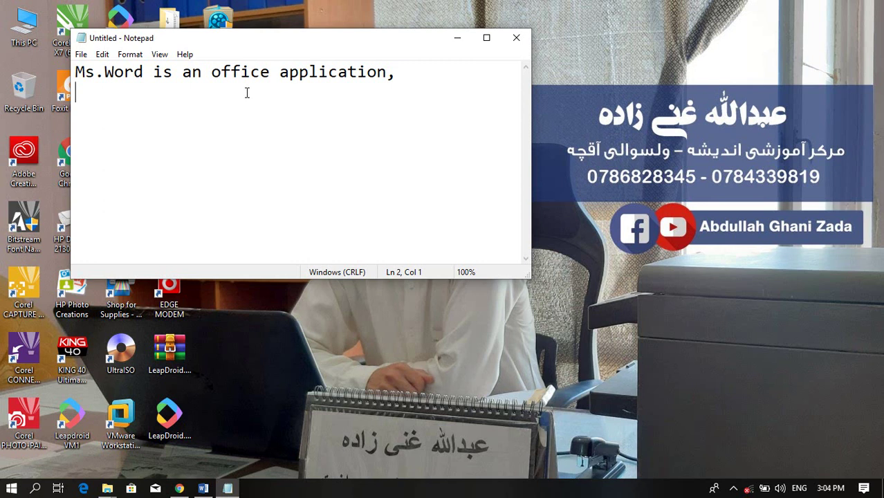
Write "which used for documentation." as the second line of the note
type("which used fo")
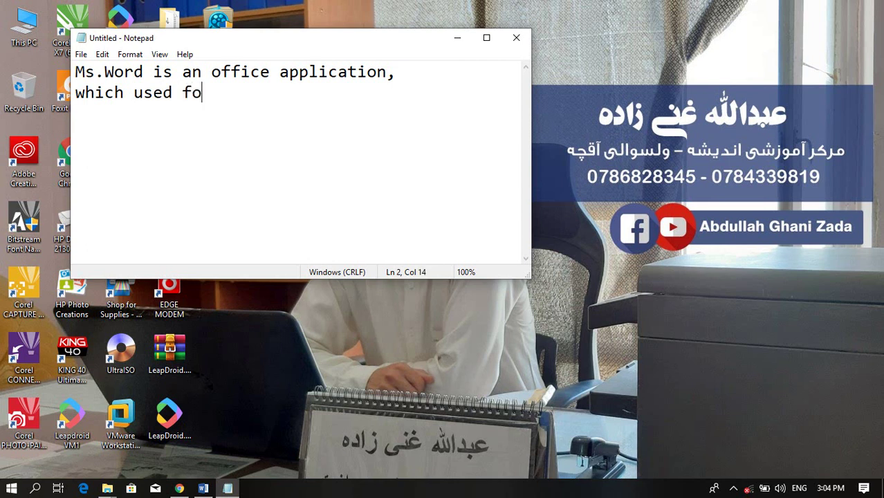
type("r documentta")
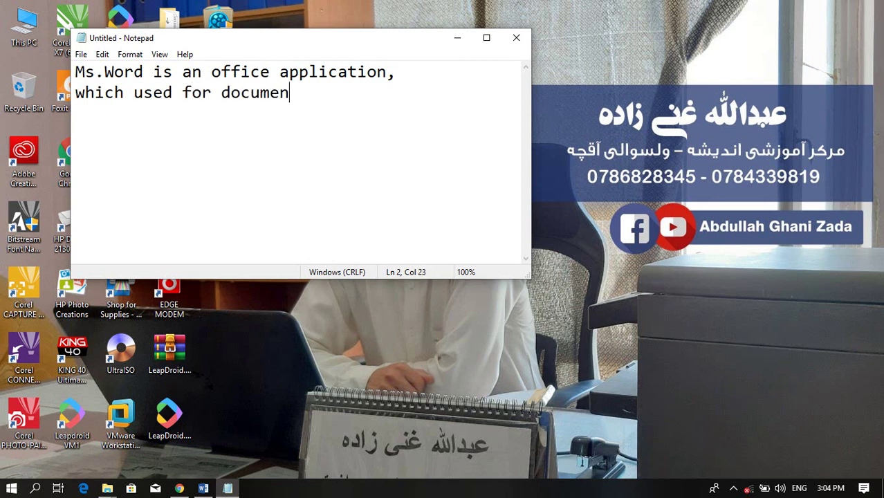
key("BackSpace")
key("BackSpace")
type("ation,")
key("BackSpace")
type(".")
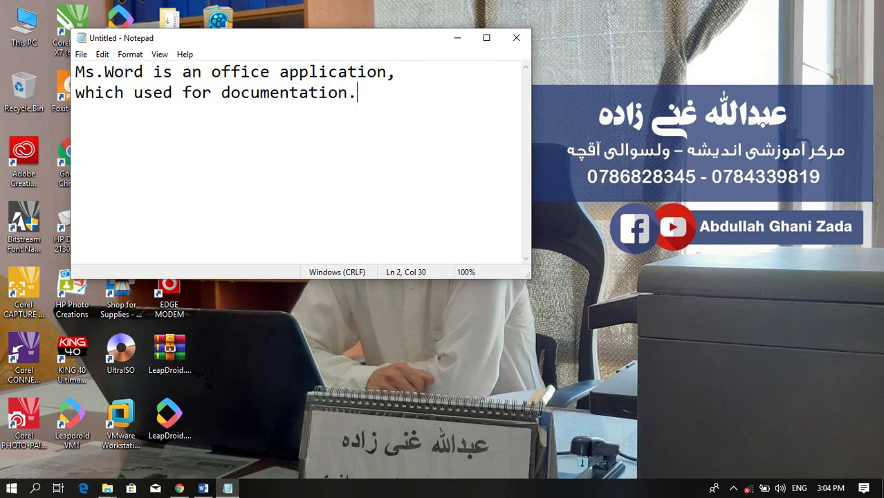
Review both lines of the definition by highlighting key words such as "Ms.Word", "application", "office" and "documentation"
double_click(247, 103)
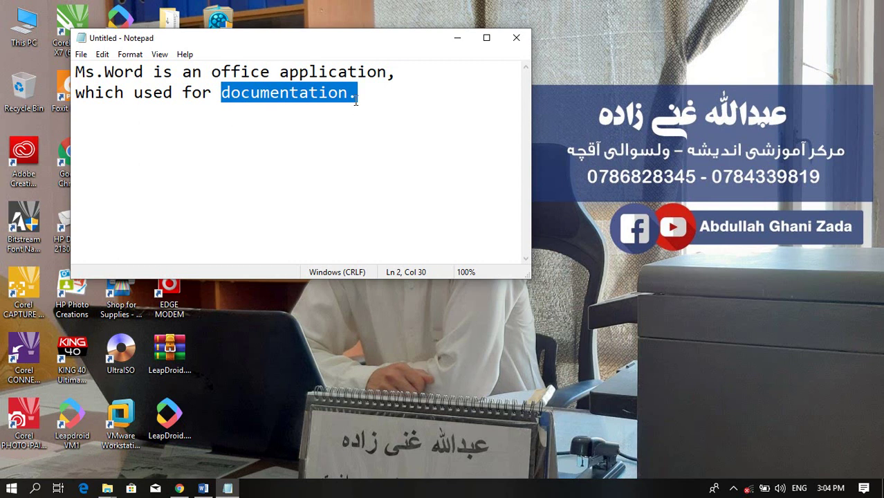
left_click_drag(348, 94, 222, 95)
left_click(221, 95)
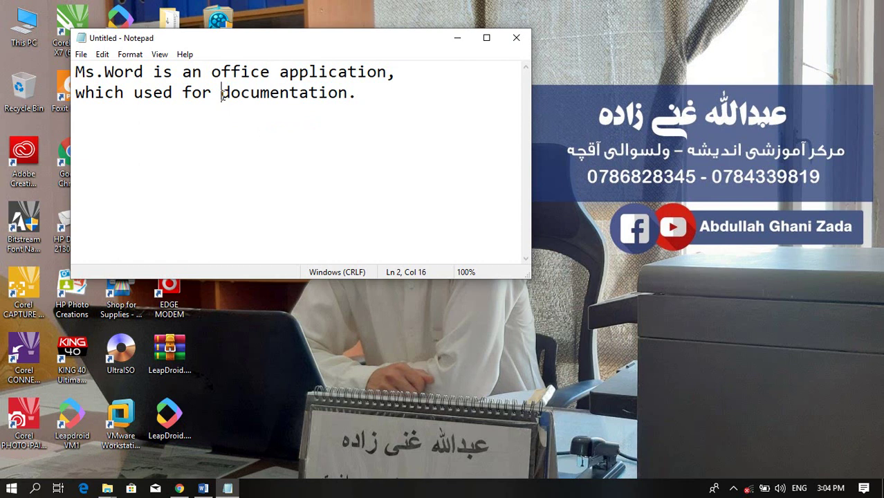
mouse_move(222, 93)
left_mouse_down()
mouse_move(300, 97)
mouse_move(225, 93)
left_mouse_up()
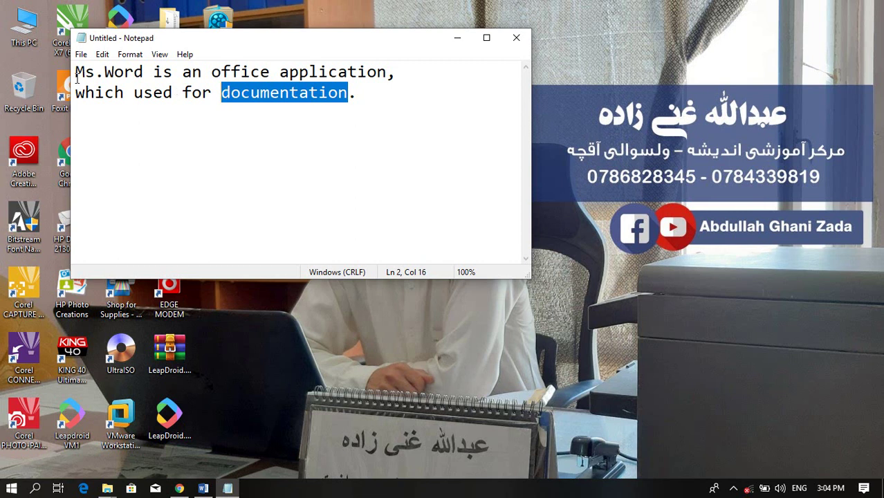
left_click_drag(75, 72, 115, 72)
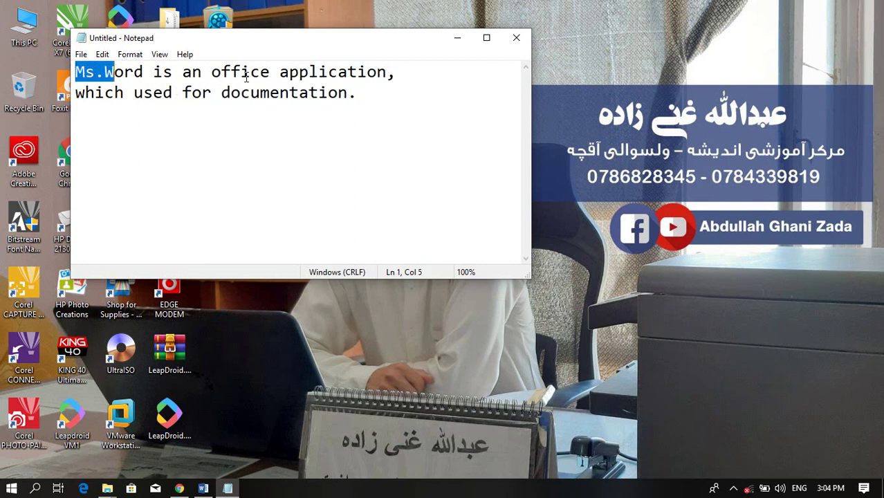
left_click_drag(280, 72, 378, 72)
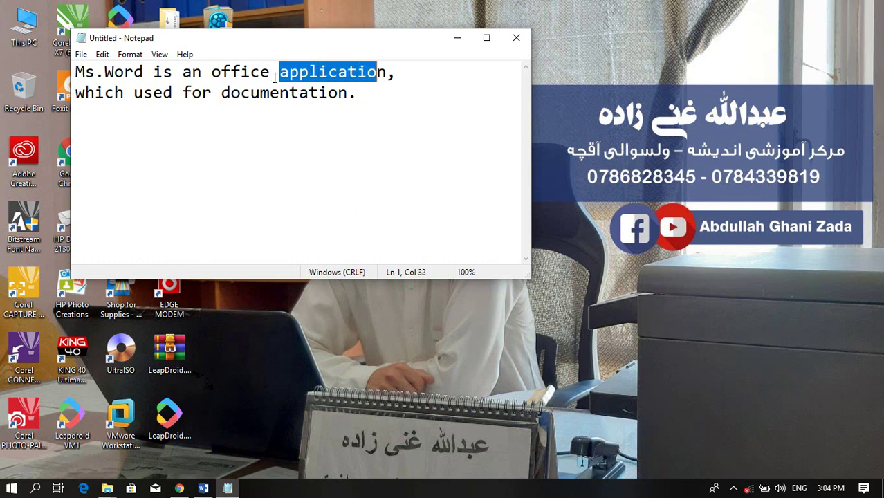
left_click(265, 72)
left_click_drag(265, 72, 211, 72)
left_click_drag(85, 93, 165, 93)
left_click(202, 93)
mouse_move(221, 93)
left_mouse_down()
mouse_move(350, 93)
mouse_move(223, 93)
left_mouse_up()
left_click(348, 93)
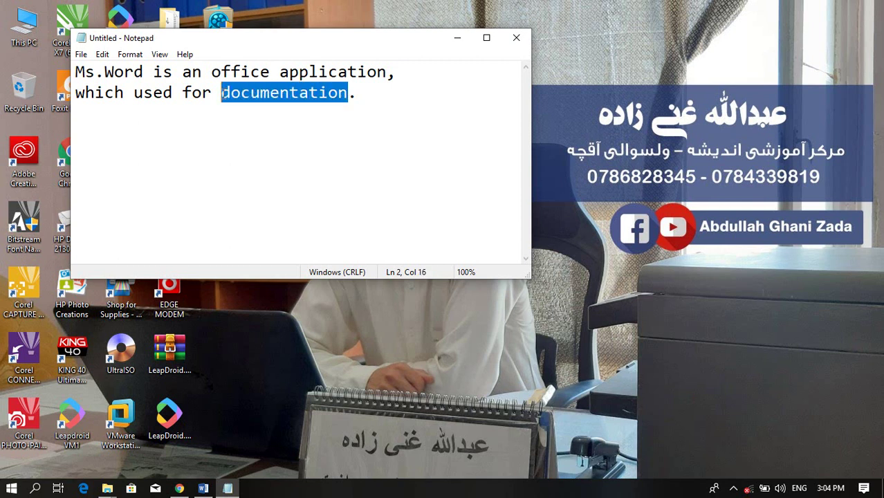
left_click(222, 94)
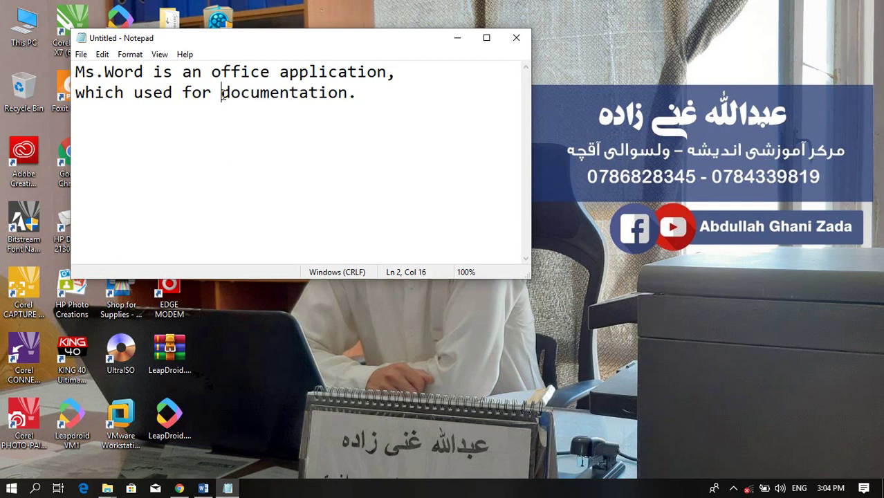
Minimize the note window and refresh the desktop
left_click(466, 45)
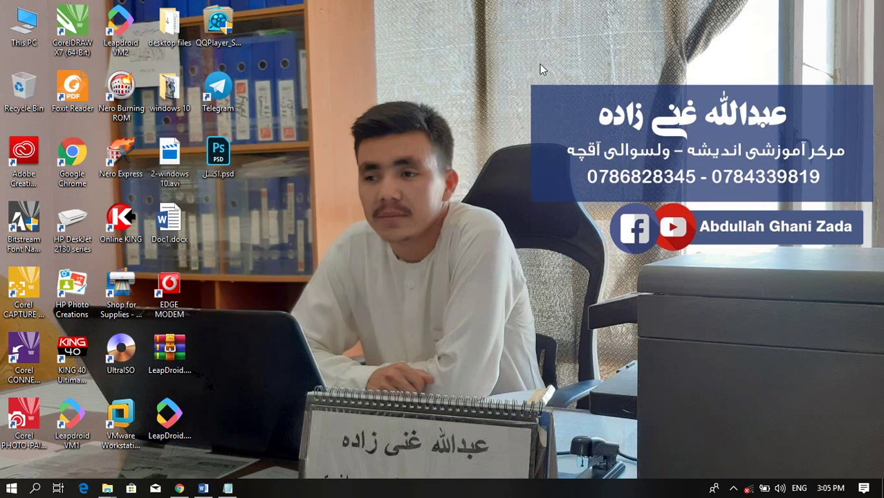
right_click(540, 63)
left_click(569, 96)
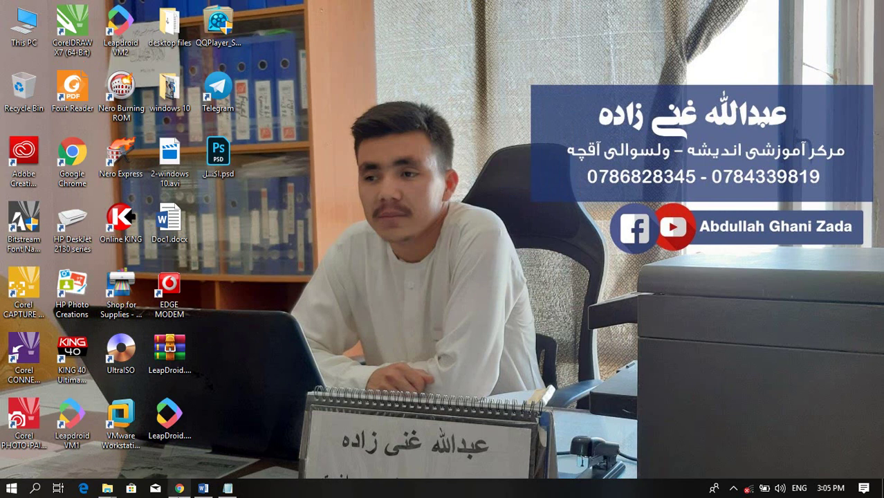
Bring up the blank Document1 in Word and close its window
left_click(204, 488)
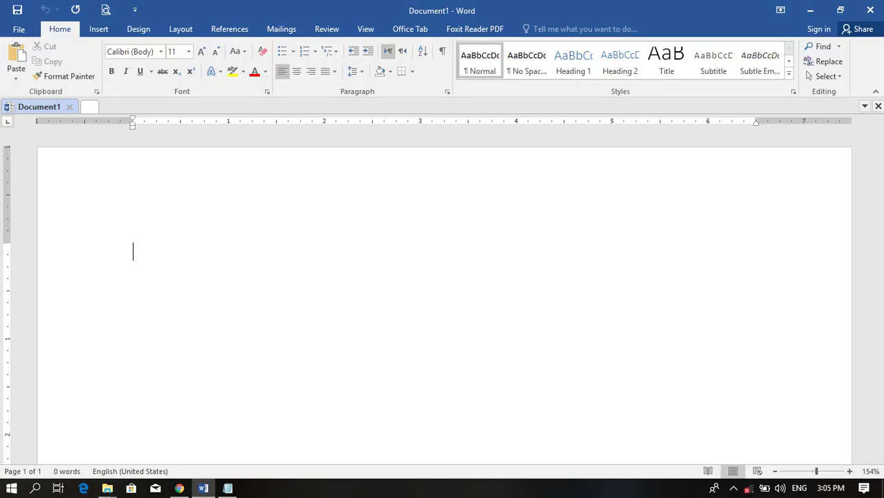
left_click(871, 9)
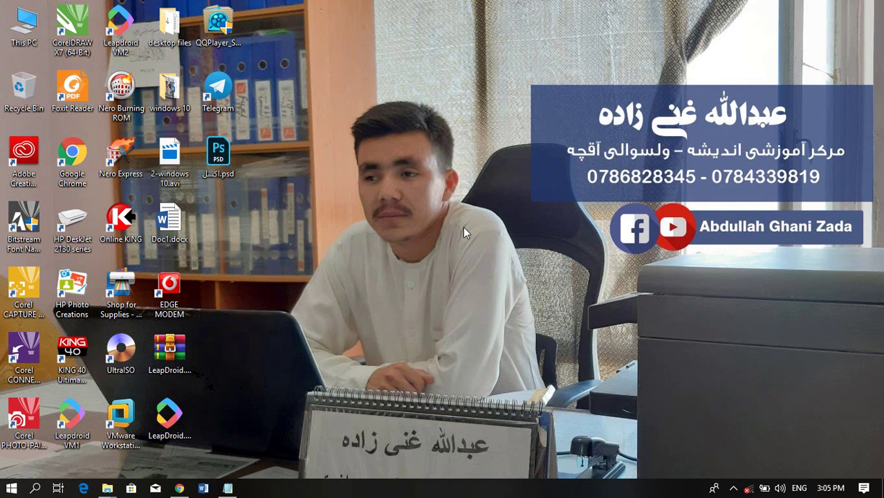
left_click(4, 491)
left_click(3, 492)
left_click(4, 490)
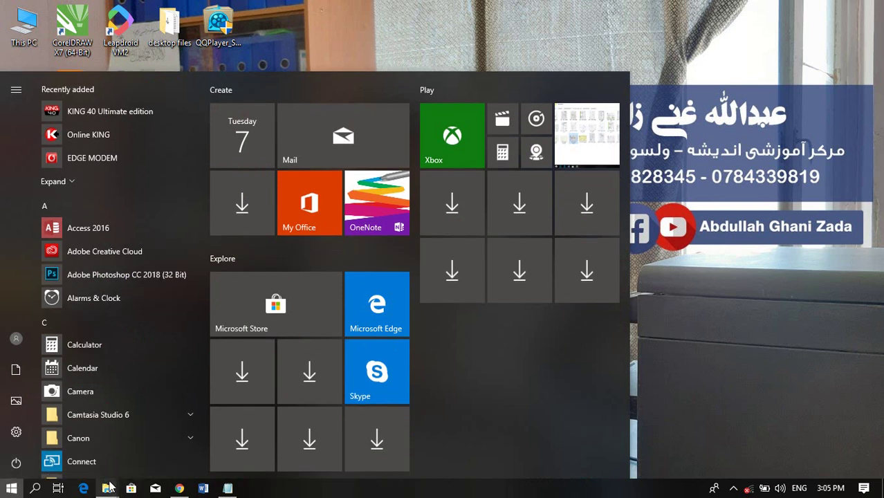
mouse_move(109, 488)
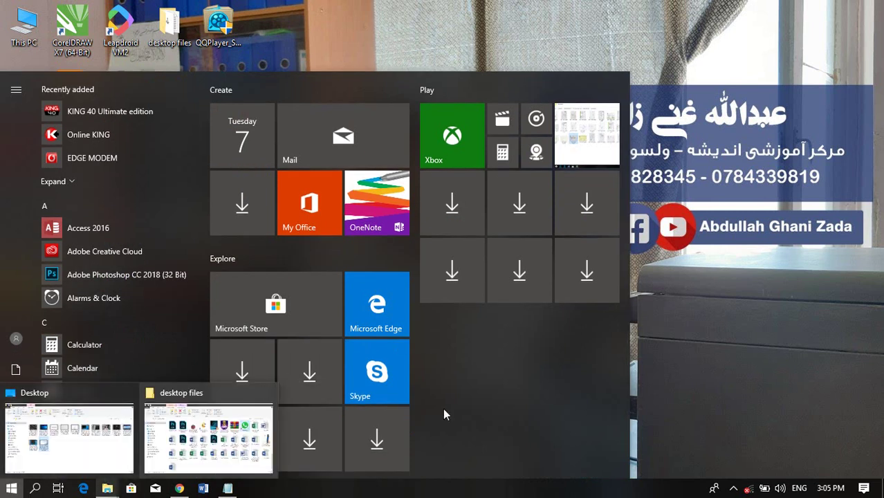
left_click(737, 399)
key("super")
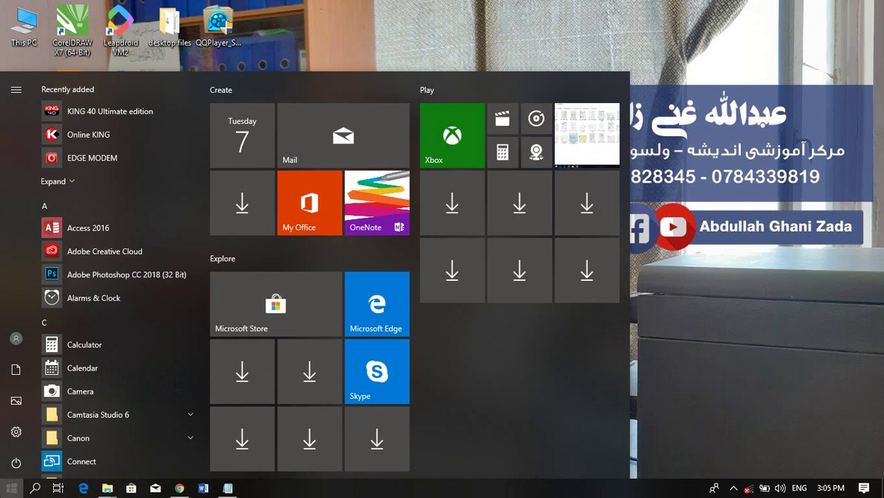
left_click(9, 488)
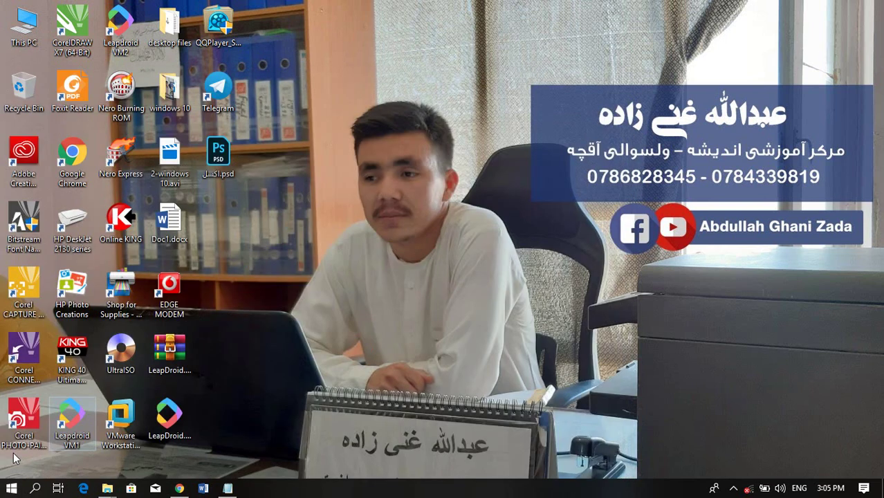
Search the computer for "winword" and launch Word 2016 from the result
left_click(4, 491)
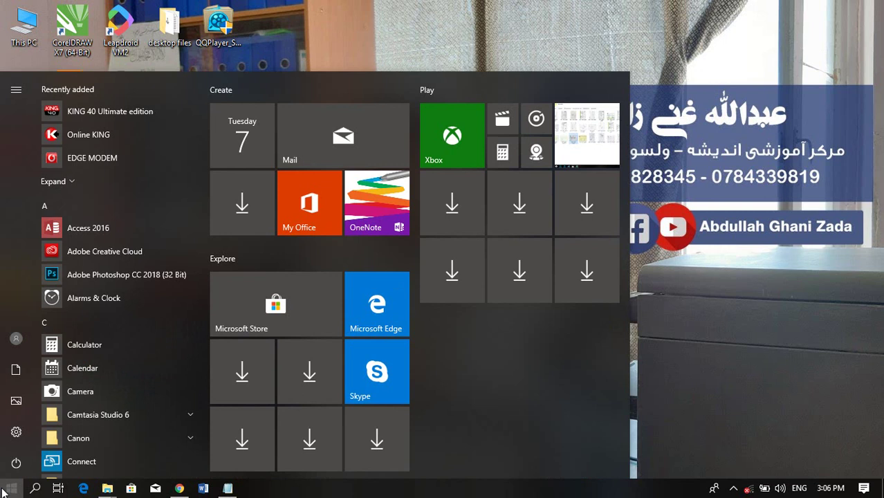
type("winword")
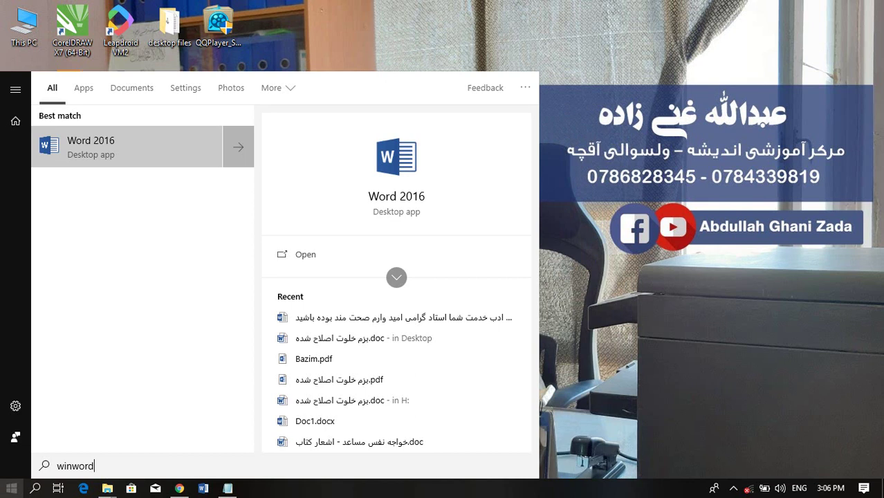
left_click_drag(109, 465, 57, 466)
left_click(66, 465)
left_click(112, 465)
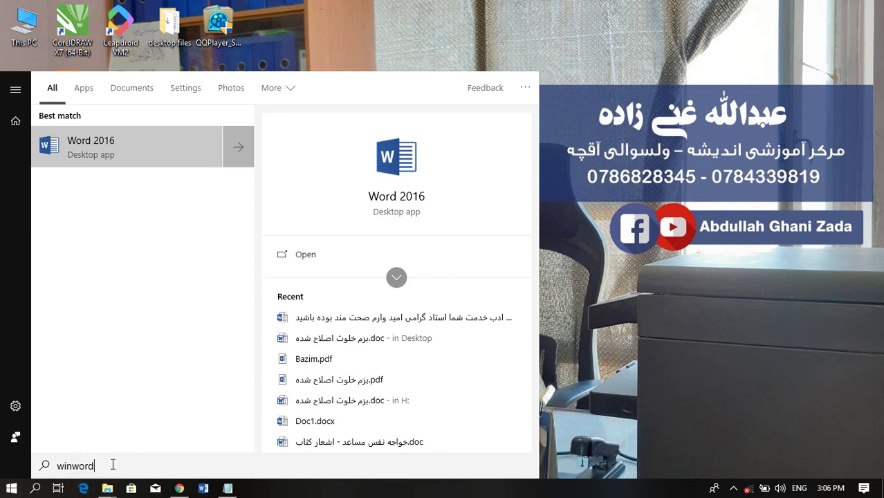
key("Return")
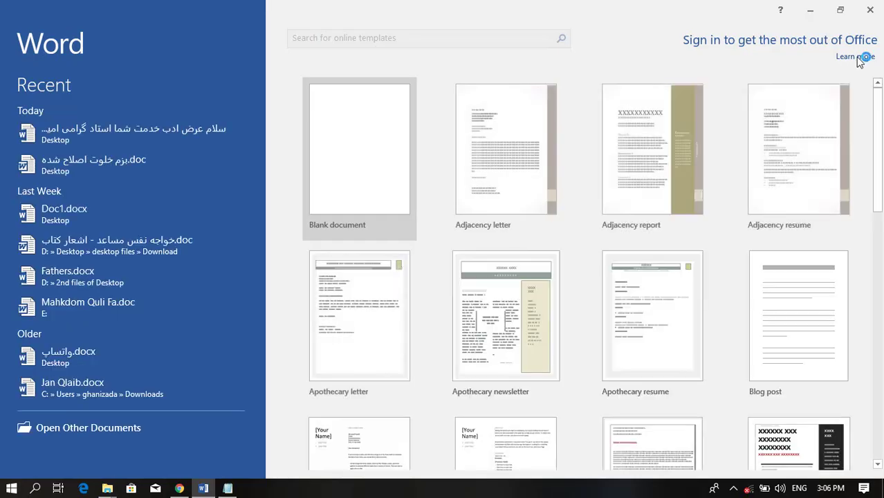
Close Word, relaunch Word 2016 from the alphabetical list of installed apps, and close its start screen
left_click(870, 9)
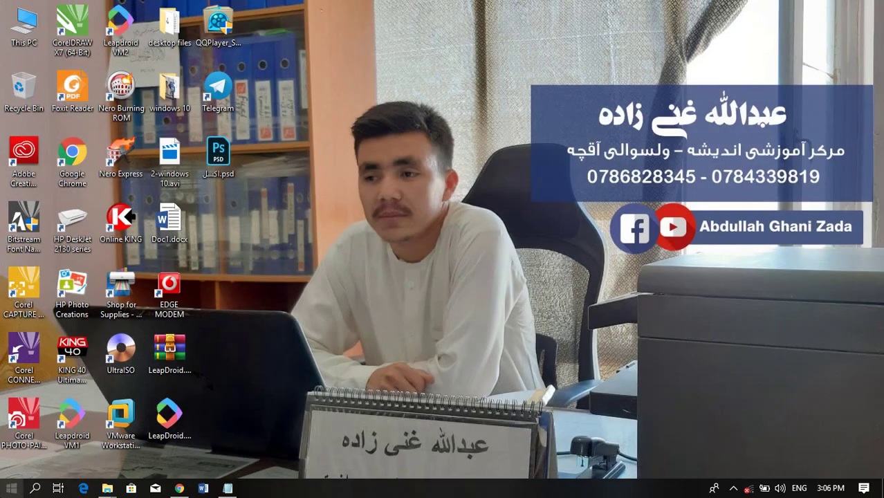
left_click(11, 488)
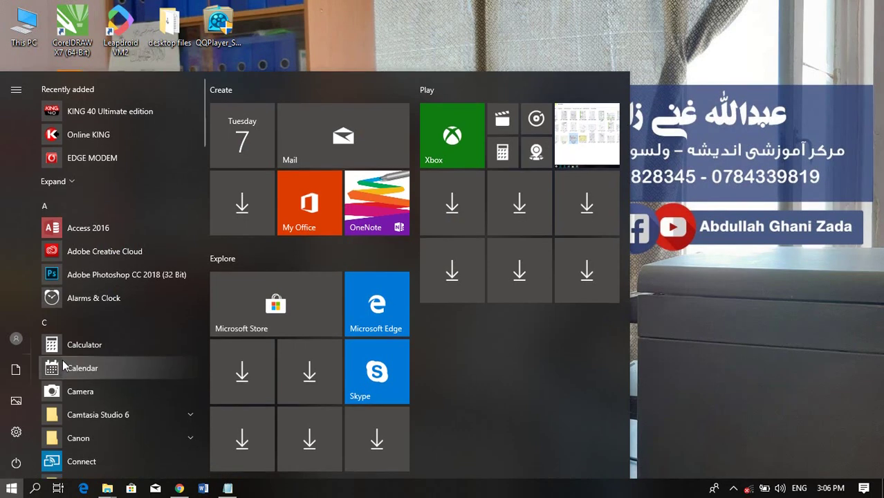
scroll(141, 364, "down", 6)
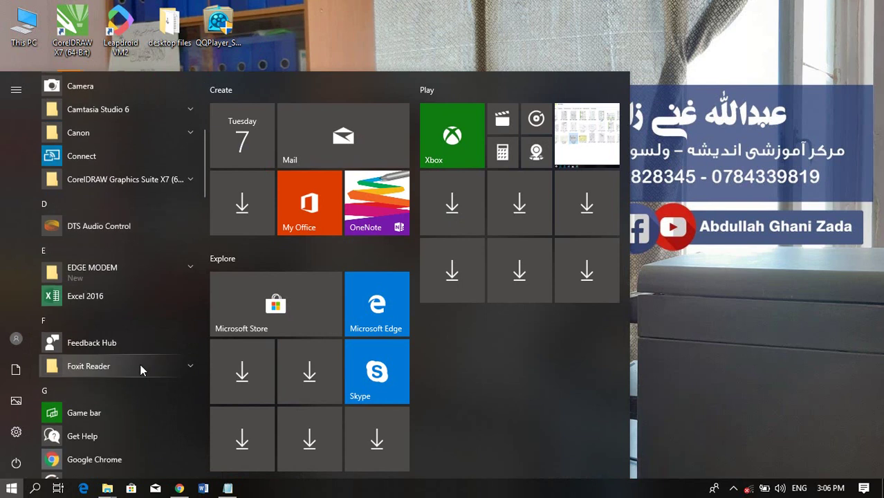
scroll(138, 368, "down", 10)
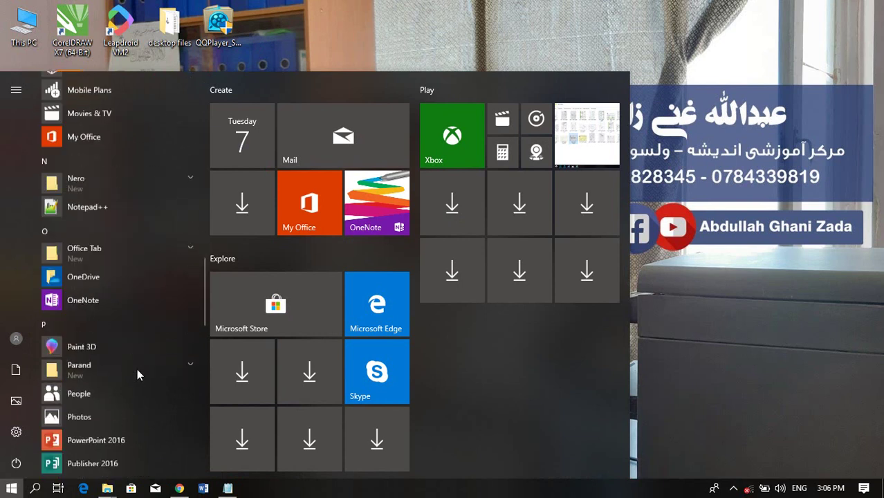
scroll(137, 374, "down", 10)
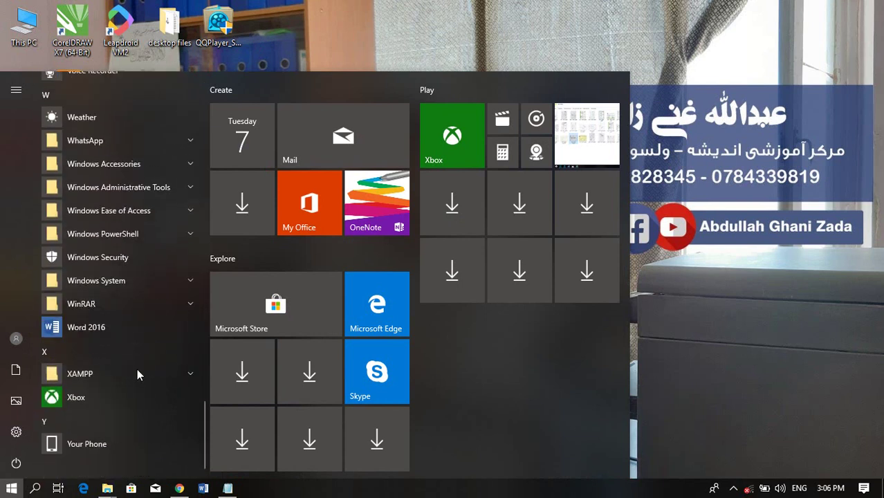
scroll(137, 373, "up", 2)
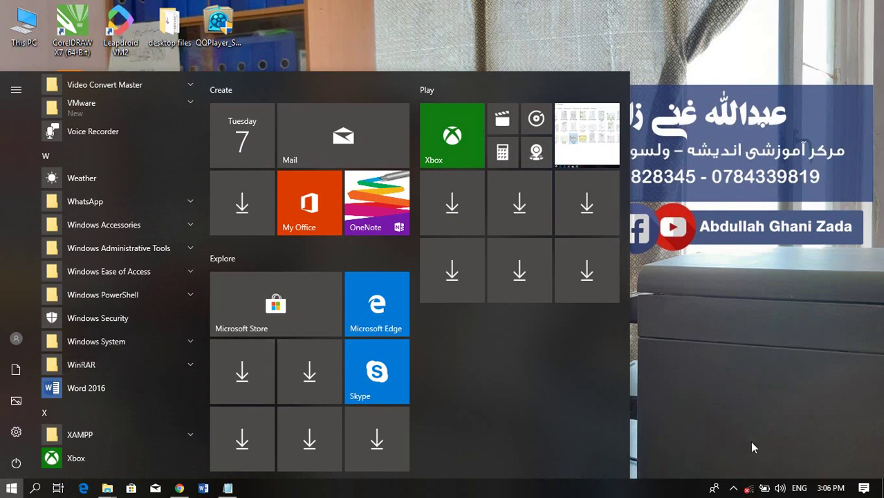
left_click(90, 389)
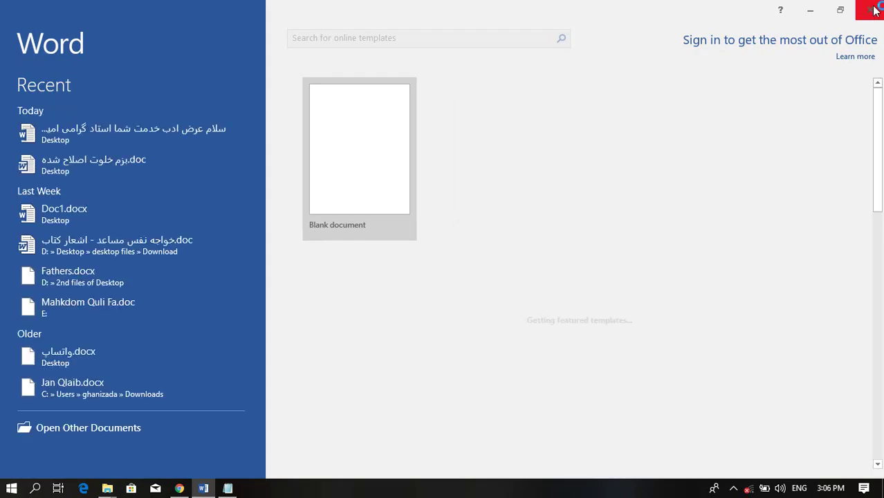
left_click(870, 10)
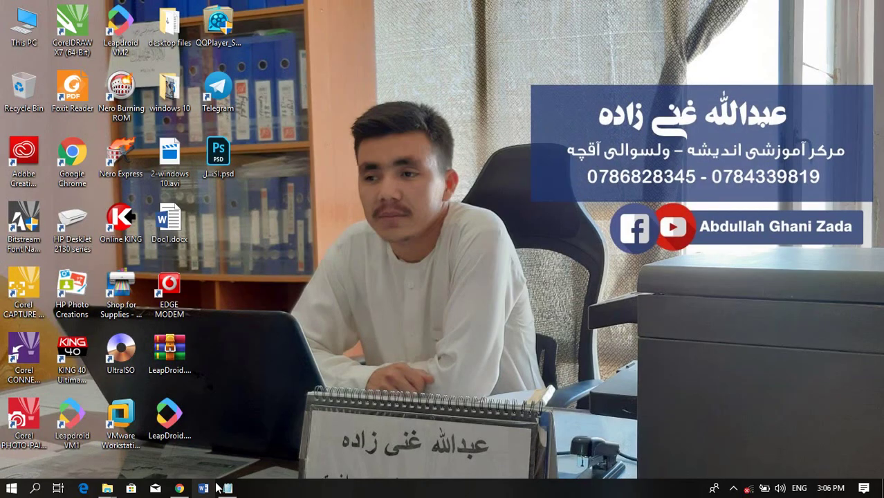
Find Word 2016 among the installed apps and place a shortcut to it on the desktop
right_click(203, 488)
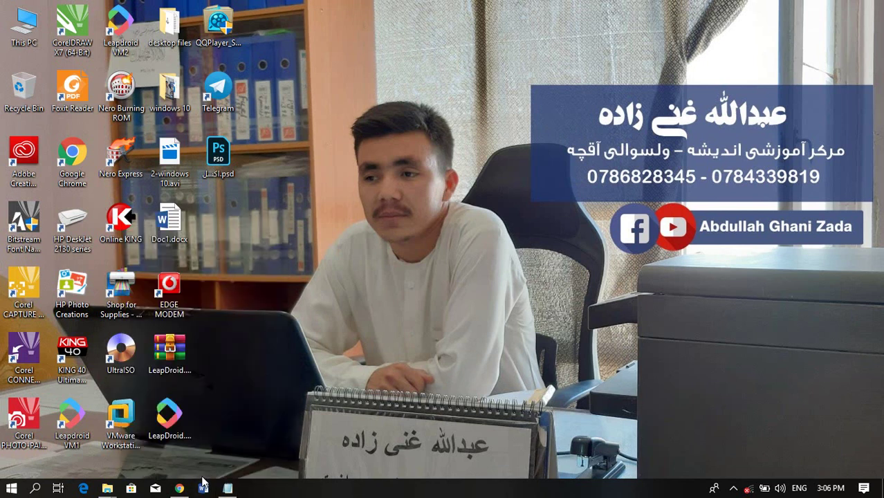
left_click(11, 489)
scroll(95, 402, "down", 12)
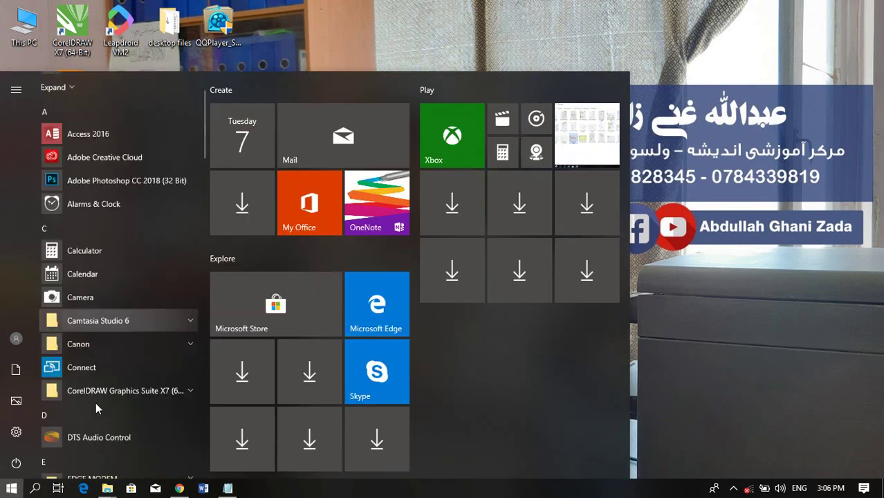
scroll(98, 399, "down", 15)
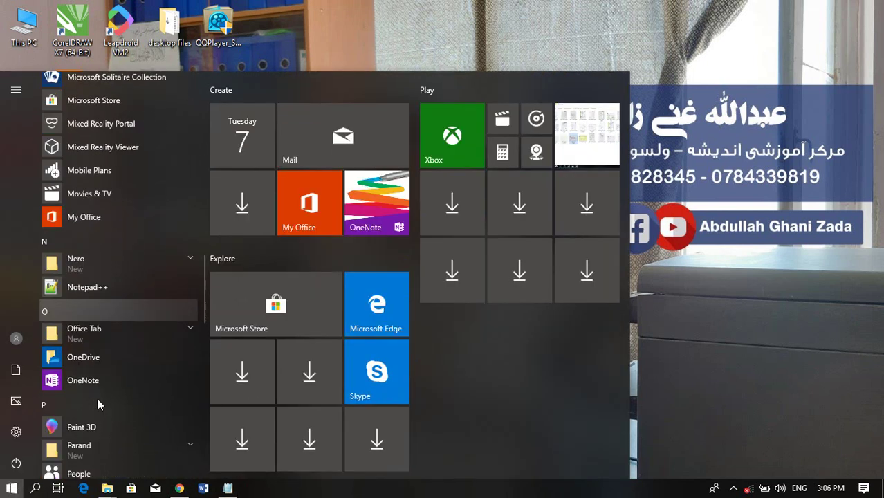
scroll(97, 398, "down", 10)
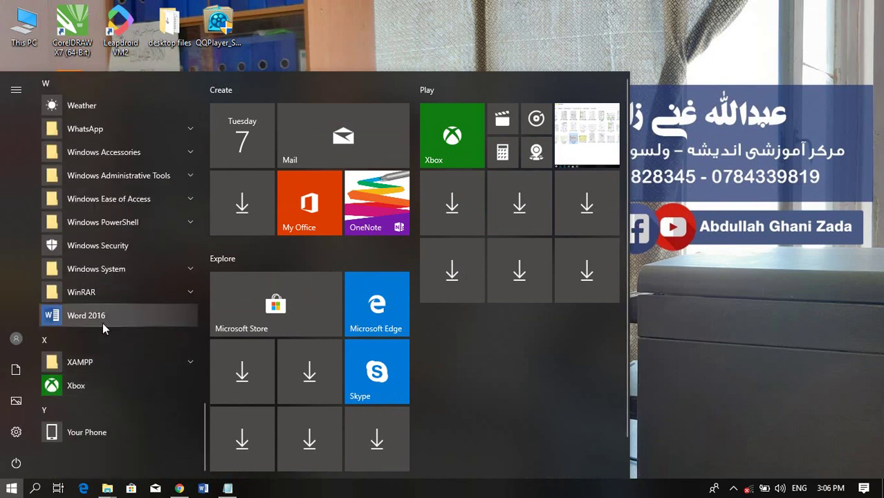
right_click(102, 322)
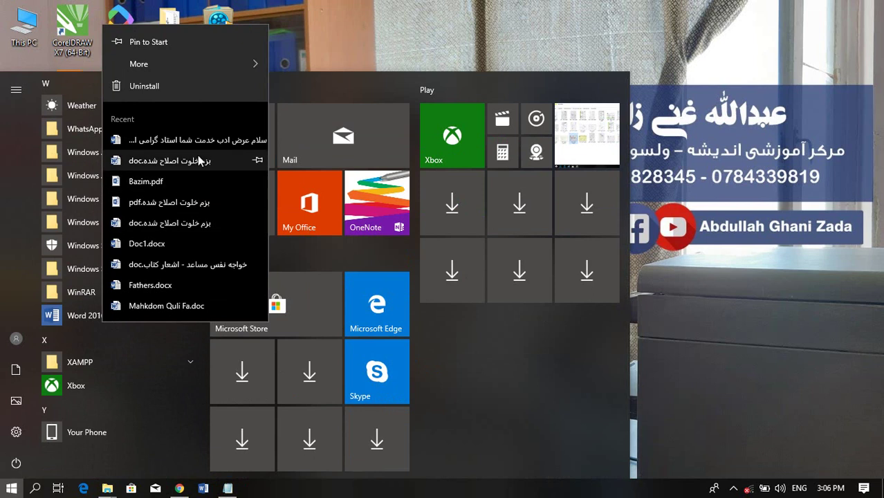
mouse_move(191, 66)
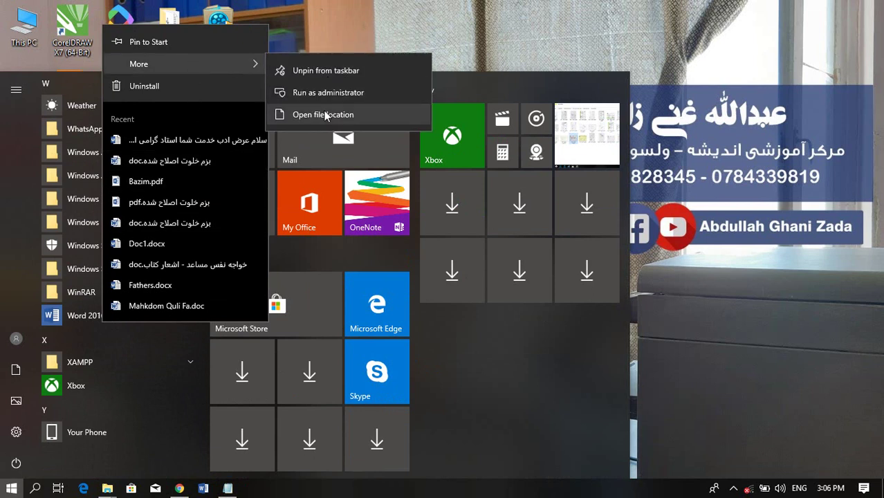
left_click(733, 487)
left_click(760, 436)
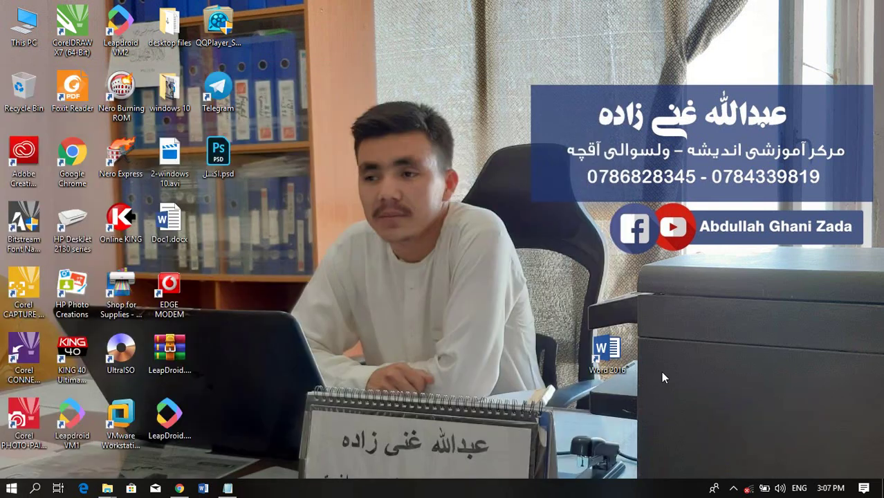
Move the Word 2016 shortcut on the desktop into the grid space beside Doc1.docx
left_click_drag(607, 351, 281, 225)
right_click(265, 223)
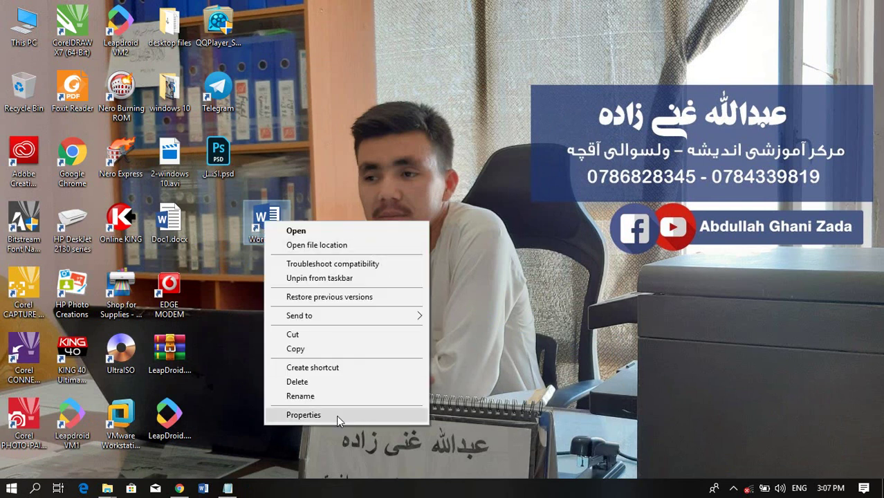
left_click(264, 239)
left_click_drag(263, 235, 214, 218)
Open the properties of the Word 2016 desktop shortcut and point out the Shortcut settings page
right_click(214, 217)
left_click(266, 407)
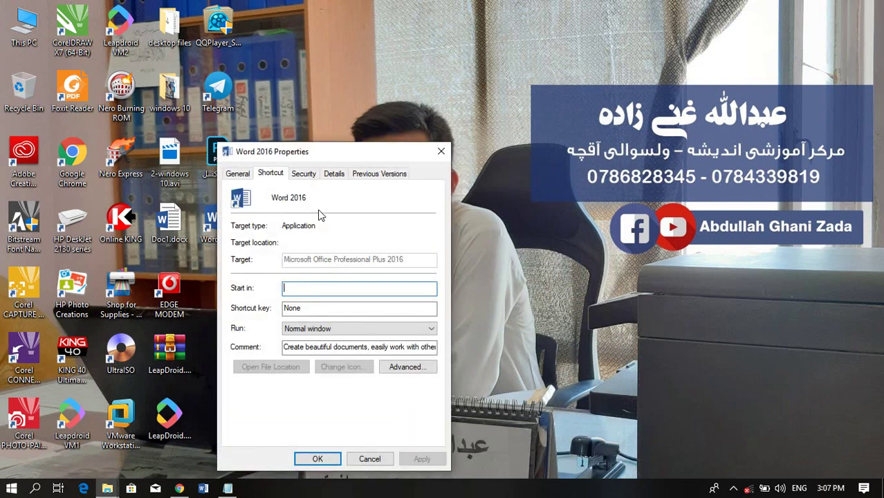
left_click_drag(315, 159, 371, 142)
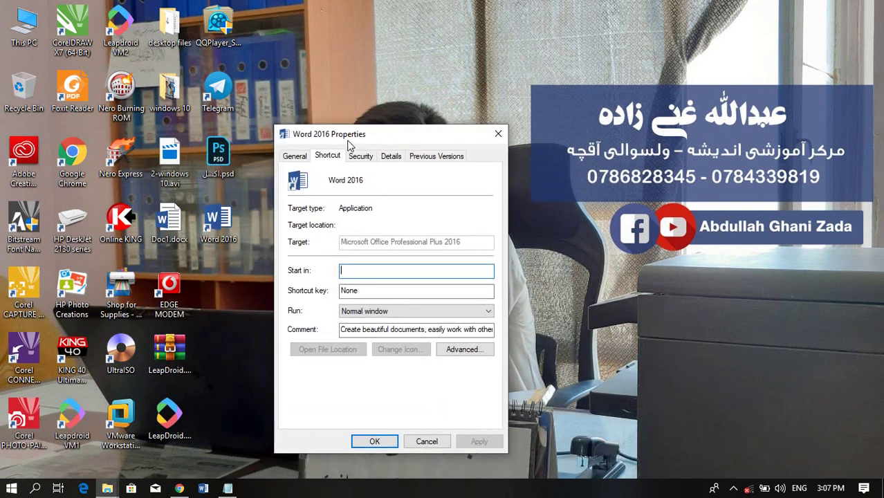
left_click(297, 158)
left_click(320, 159)
left_click(305, 157)
left_click(317, 159)
left_click(307, 159)
left_click(328, 165)
Add the word "Tab" on a new line below the definition in the Notepad note and minimize the note
left_click(227, 489)
key("Right")
key("Right")
key("Right")
key("Right")
key("Right")
key("Right")
key("Right")
key("Right")
key("Right")
key("Right")
key("Right")
key("Right")
key("Right")
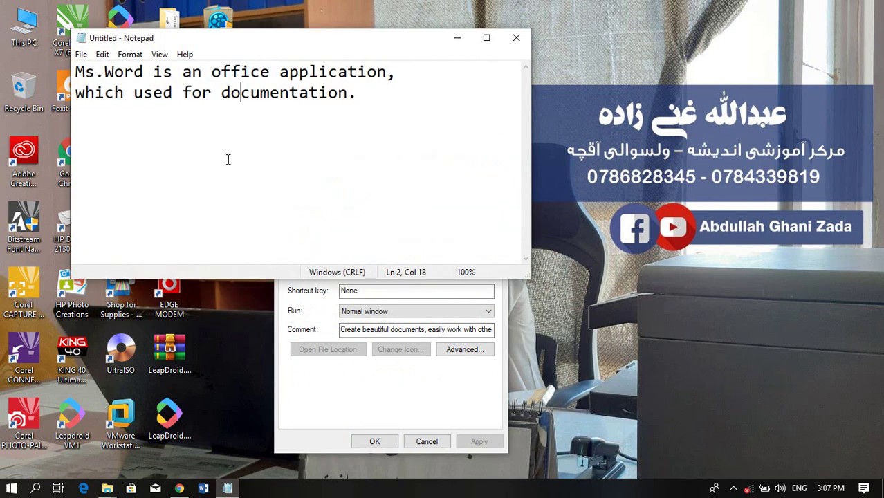
key("Return")
type("Tab")
key("Left")
key("shift+Left")
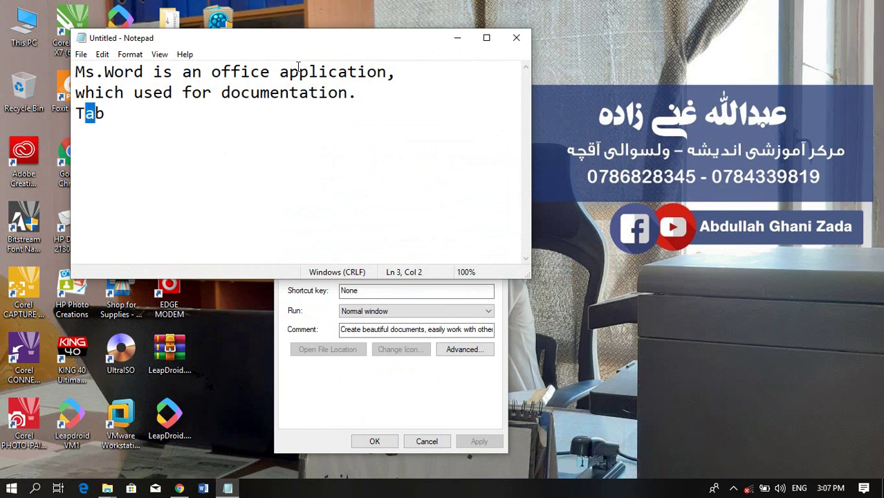
left_click(456, 38)
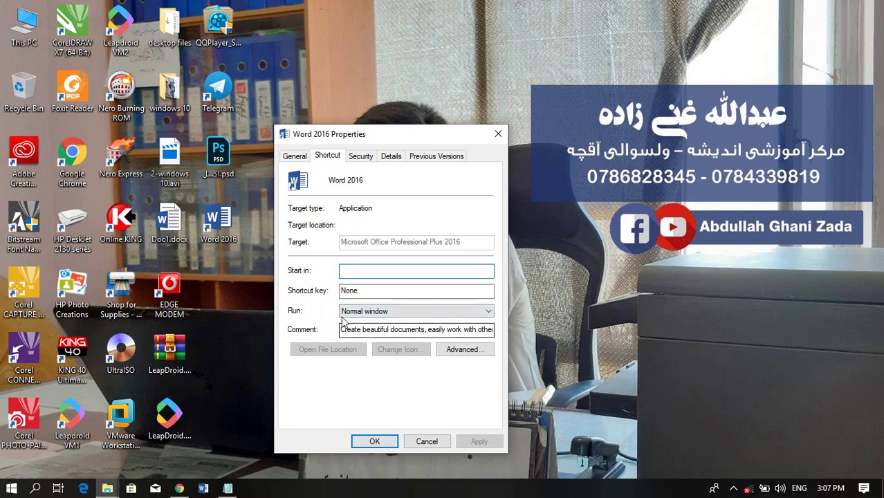
Assign Ctrl + Alt + W as the shortcut key of the Word 2016 desktop shortcut and apply the change
left_click(382, 295)
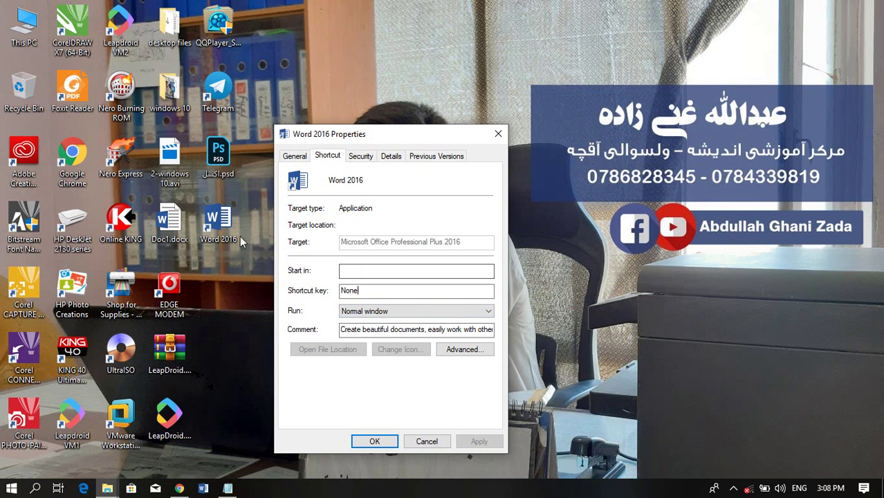
left_click(230, 292)
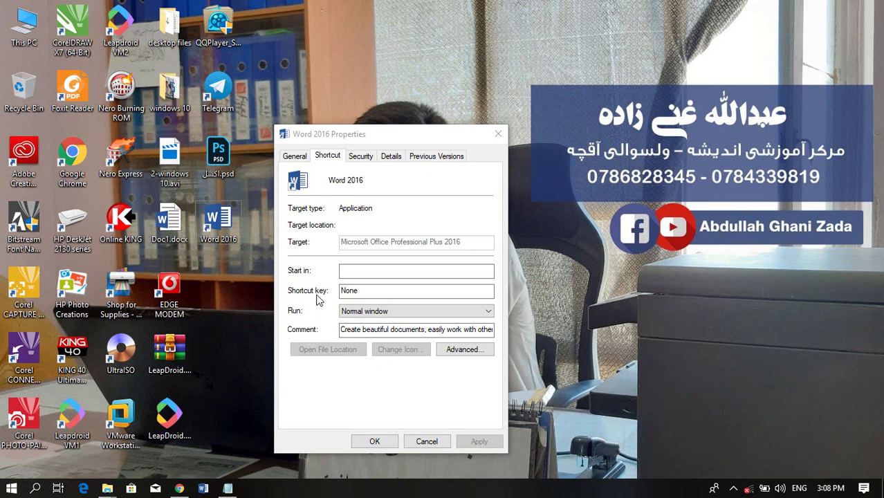
left_click(361, 293)
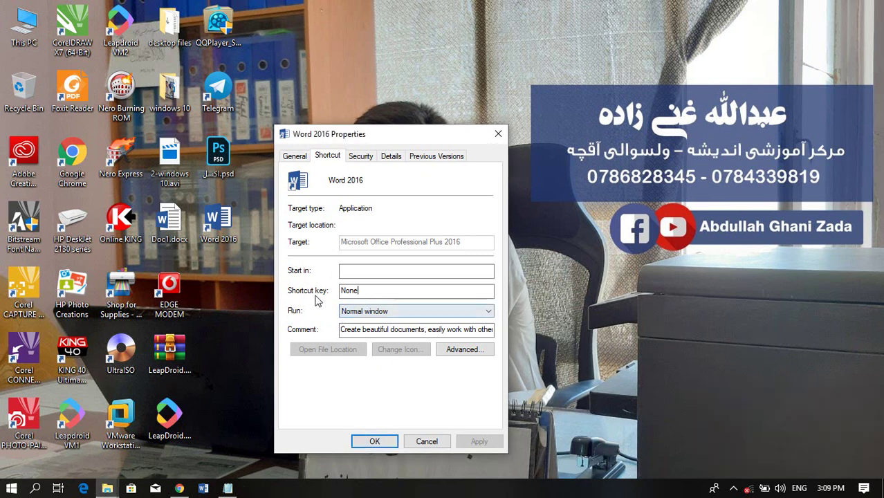
key("ctrl+alt")
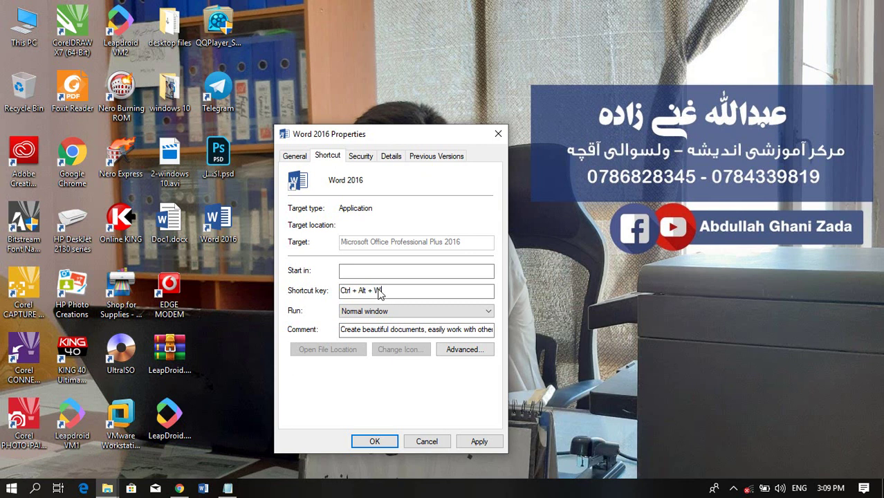
key("BackSpace")
key("ctrl+alt")
key("ctrl+alt+w")
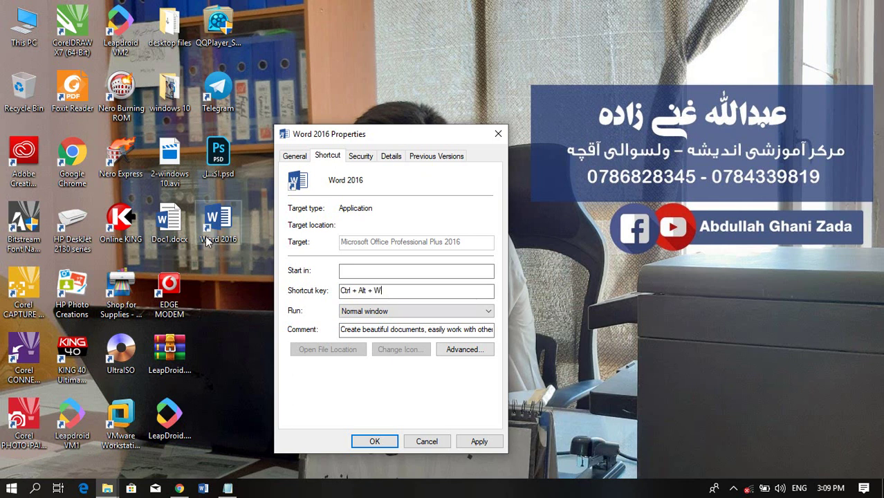
left_click(476, 442)
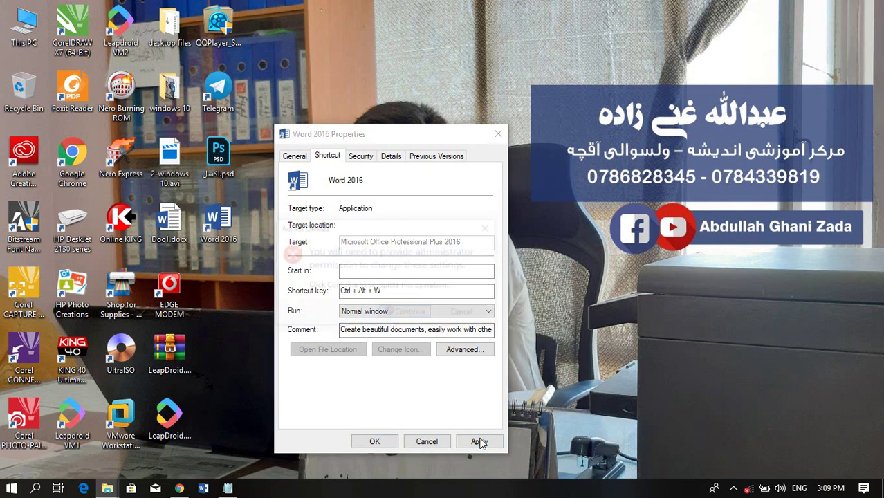